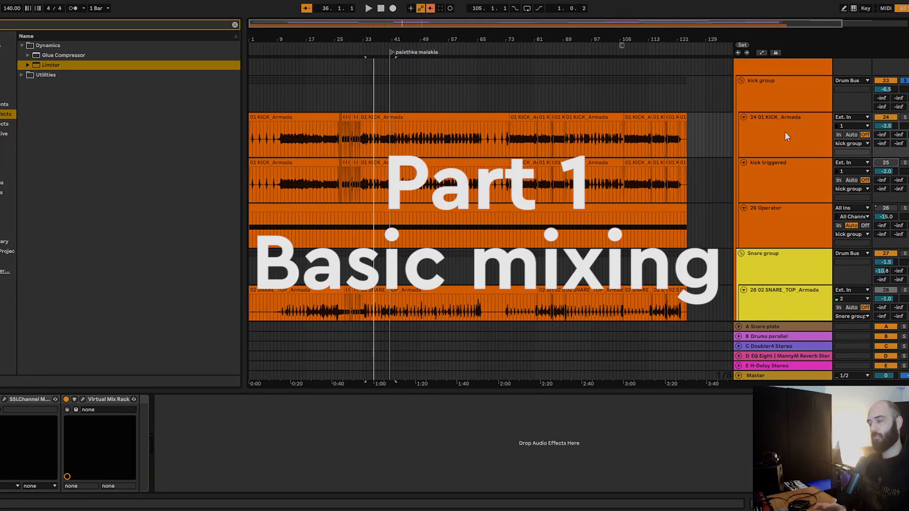
Set Silencer on the kick track to Kick mode and lower its threshold to about -22 dB during playback.
scroll(746, 161, "up", 1)
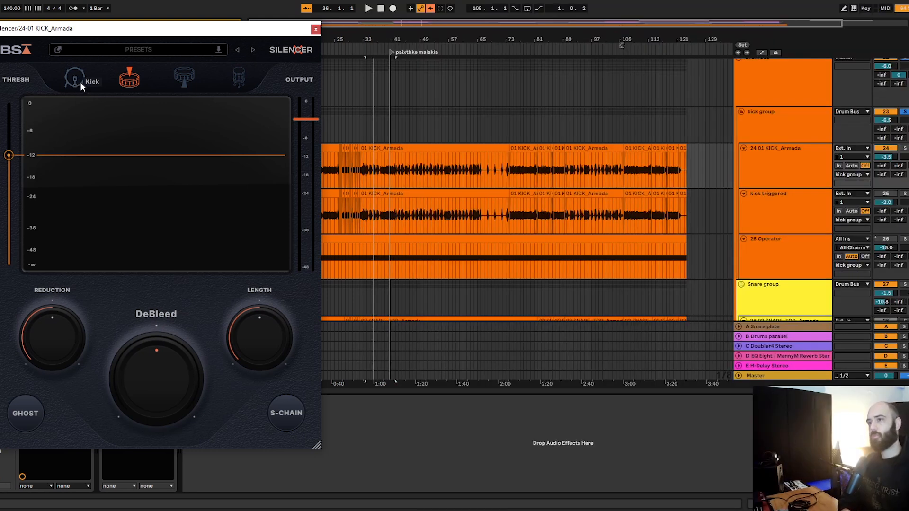
left_click(81, 81)
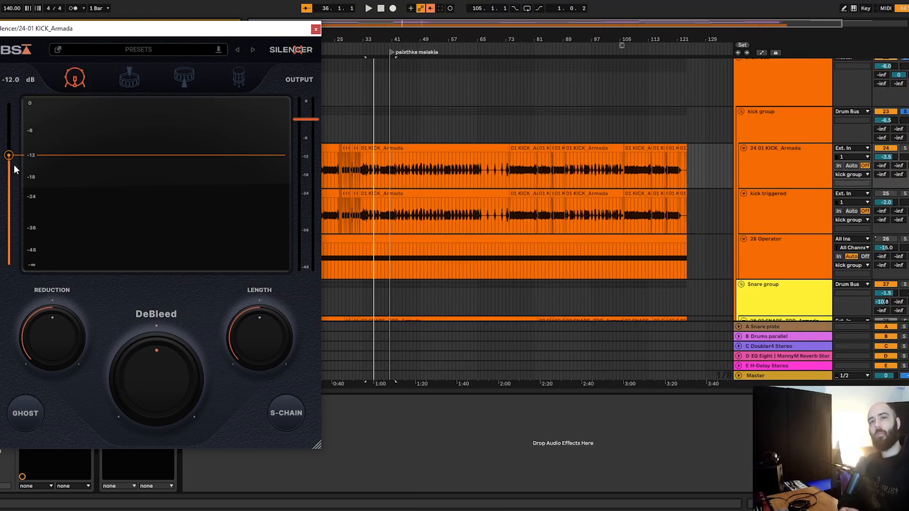
mouse_move(163, 374)
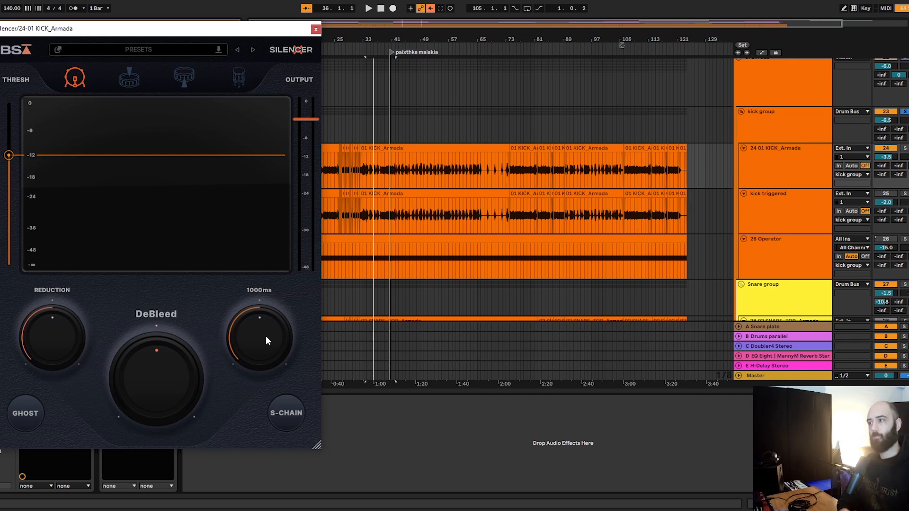
key("space")
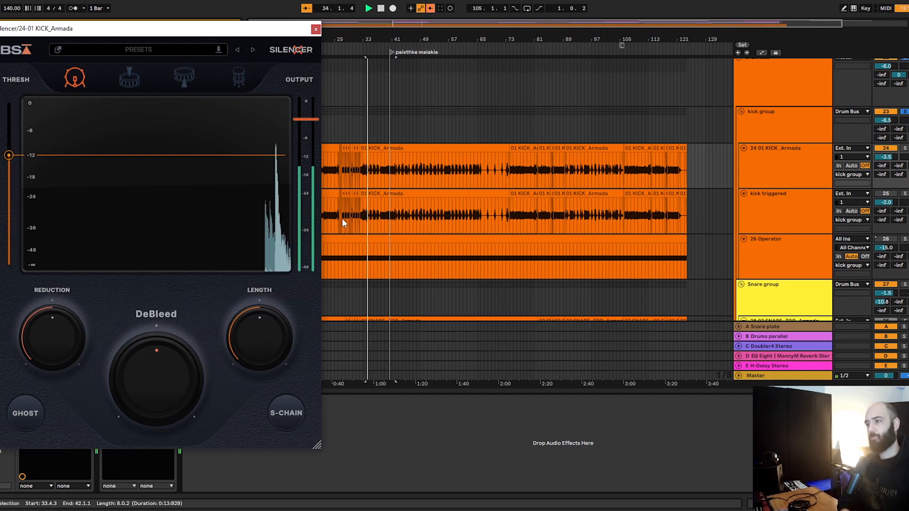
left_click_drag(8, 155, 19, 198)
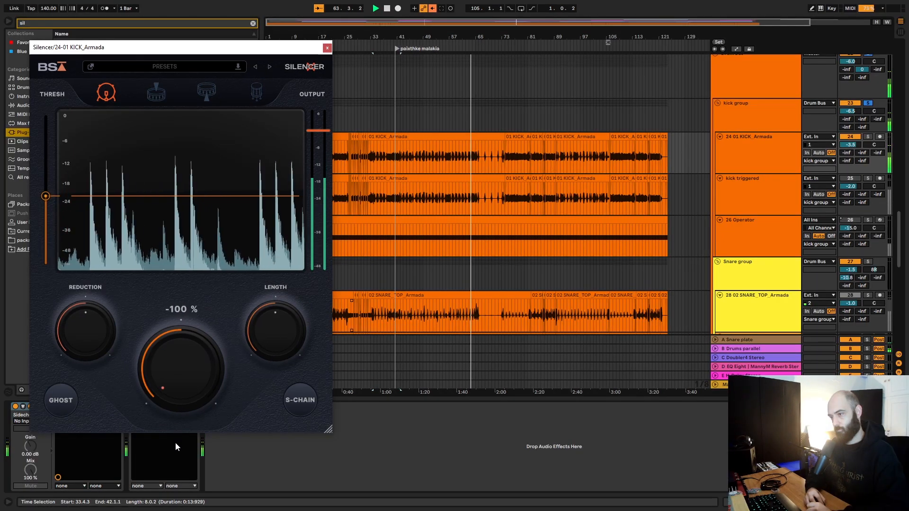
Set Silencer's DeBleed to a positive amount, shorten its Length, and close the plugin window.
left_click_drag(175, 401, 176, 368)
mouse_move(259, 336)
left_mouse_down()
mouse_move(263, 362)
mouse_move(263, 348)
left_mouse_up()
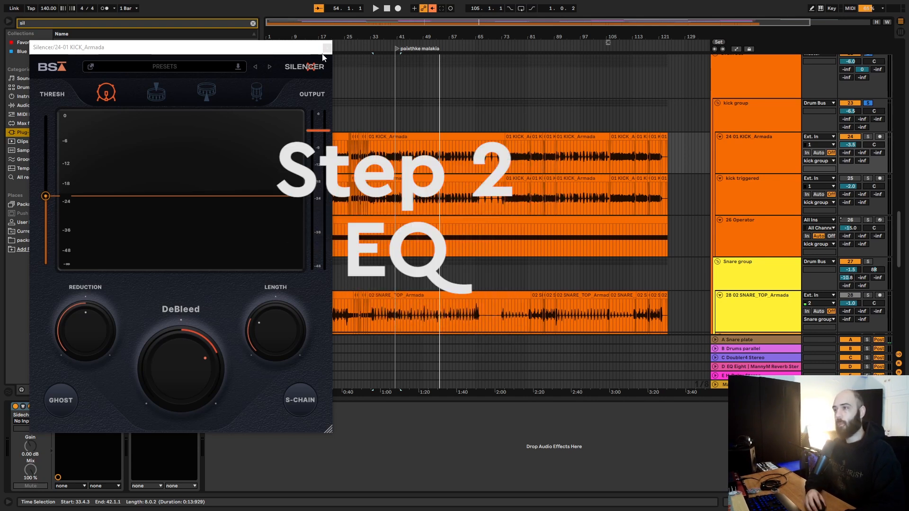
left_click(327, 49)
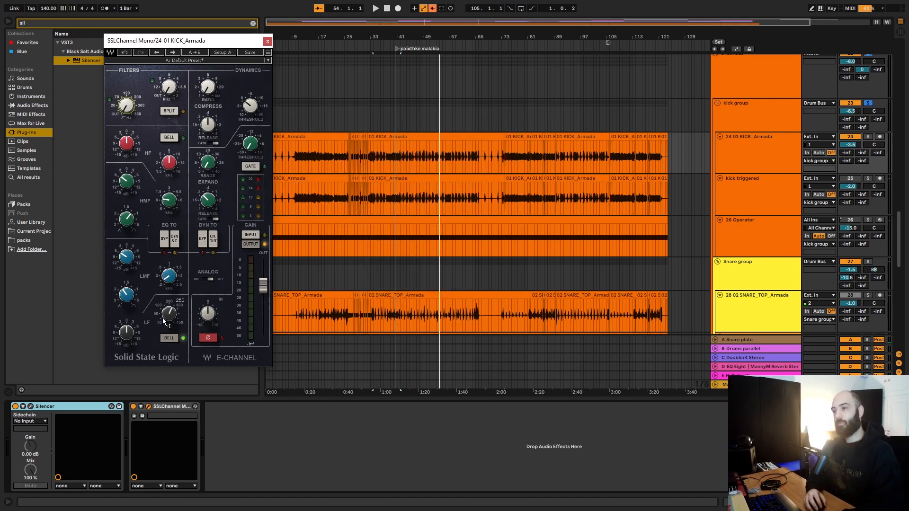
Sweep the kick's low-mid EQ band with a boost and cut it by about 7 dB during playback.
left_click(167, 275)
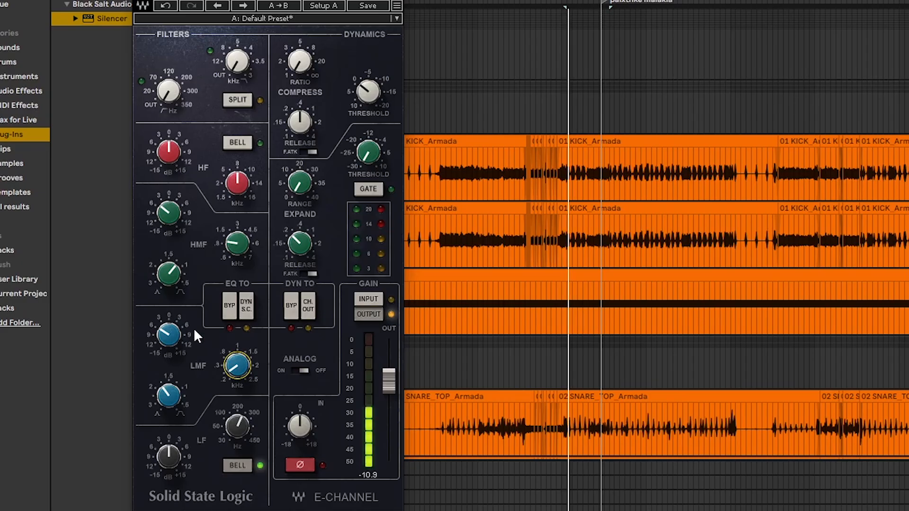
left_click_drag(126, 257, 126, 224)
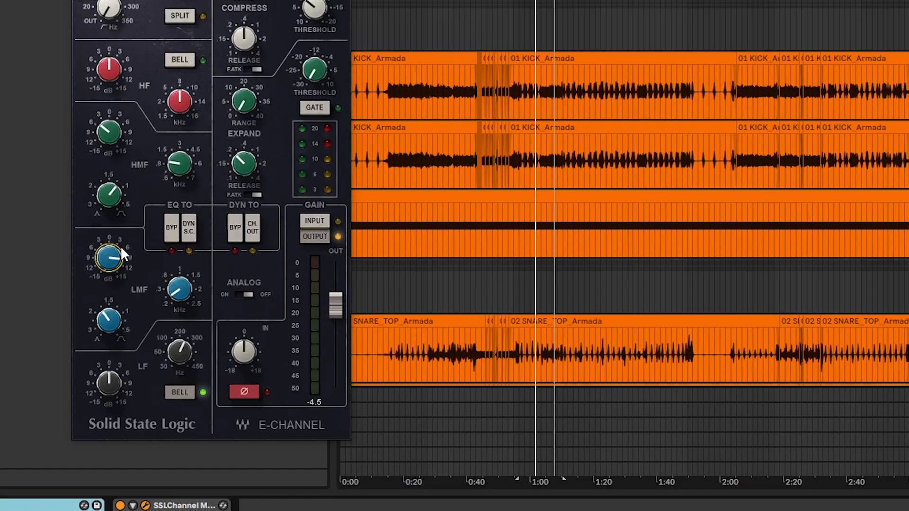
left_click_drag(128, 256, 129, 265)
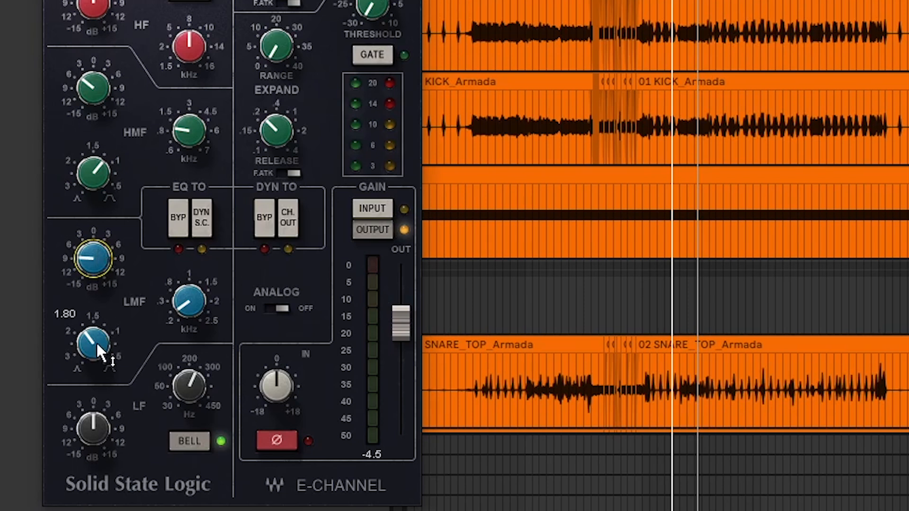
key("space")
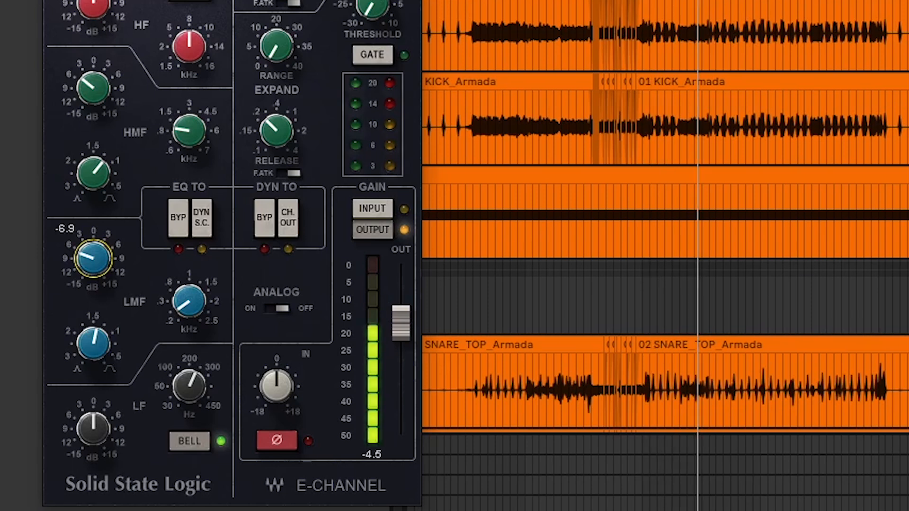
left_click_drag(100, 268, 100, 270)
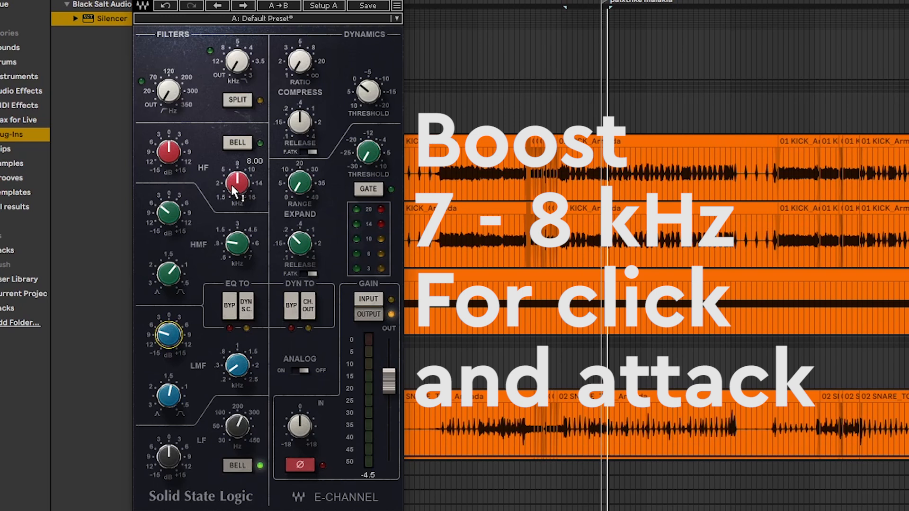
Boost the kick's high-frequency band at 8 kHz and its high-mid band at about 3 kHz on the SSL channel.
left_click_drag(165, 160, 165, 150)
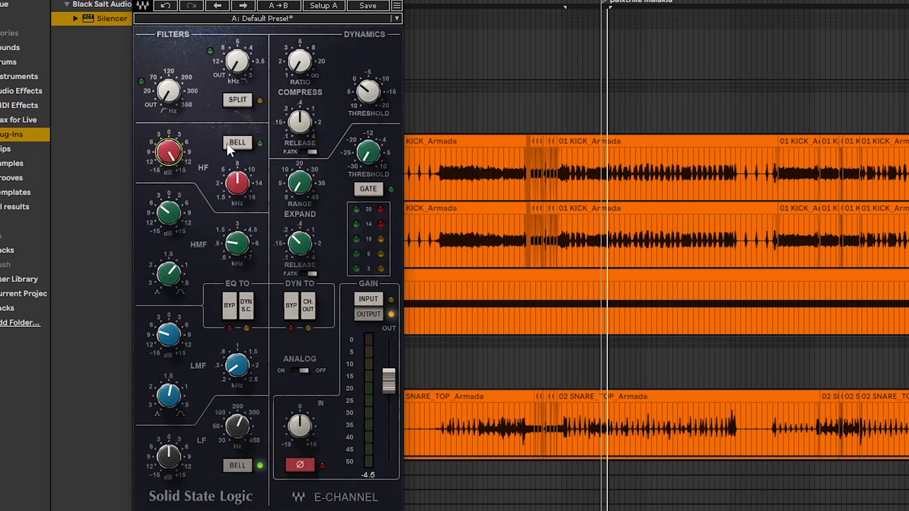
mouse_move(161, 155)
left_mouse_down()
mouse_move(161, 174)
mouse_move(160, 164)
left_mouse_up()
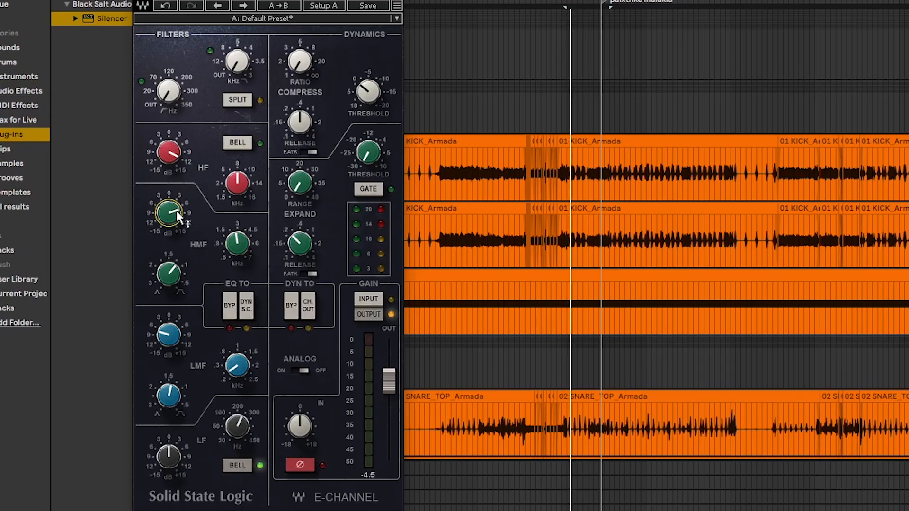
mouse_move(237, 243)
left_mouse_down()
mouse_move(237, 219)
mouse_move(237, 236)
left_mouse_up()
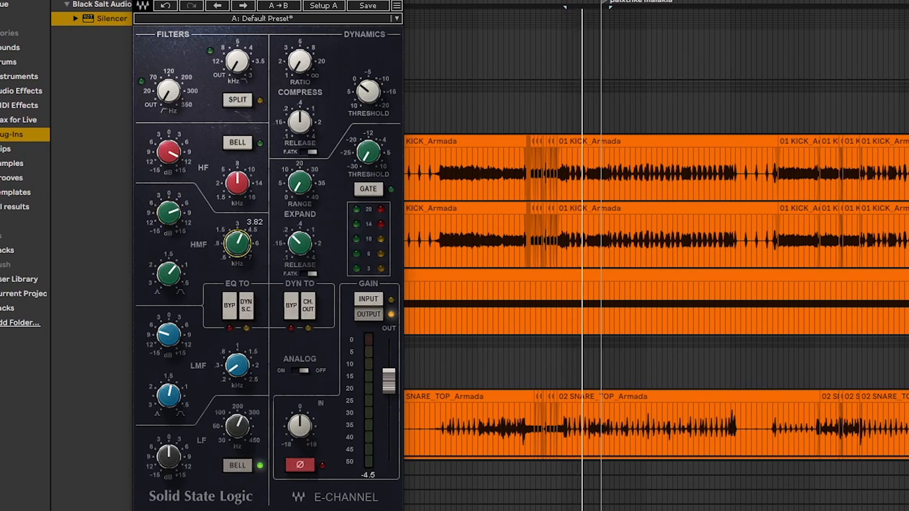
left_click_drag(164, 209, 164, 183)
left_click_drag(237, 242, 236, 255)
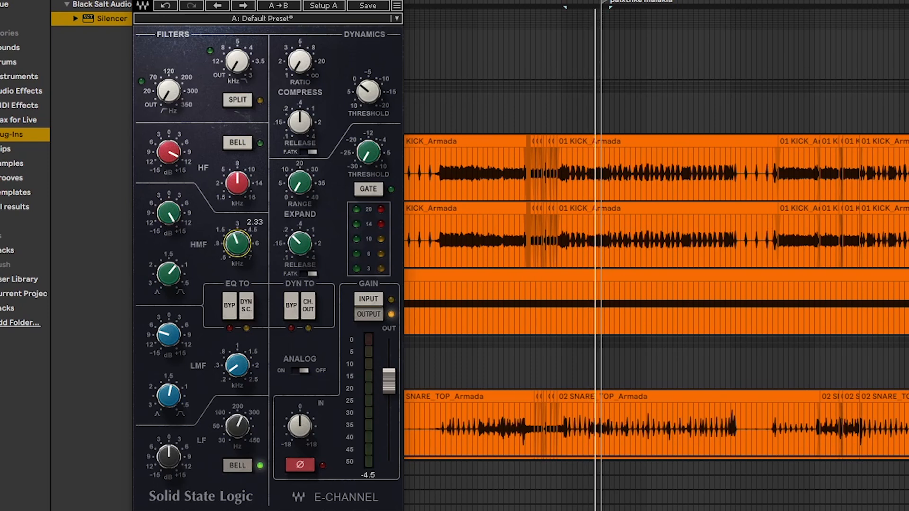
left_click_drag(236, 254, 236, 242)
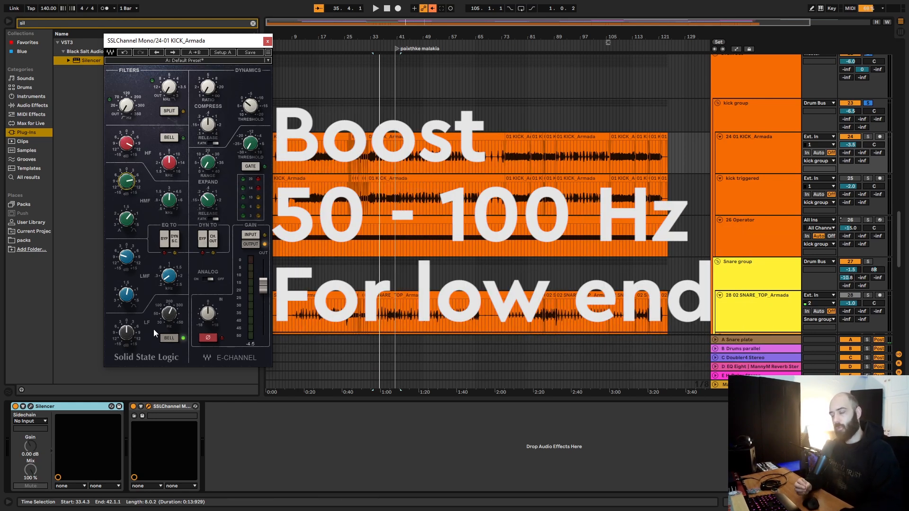
Boost the kick's low-frequency EQ band by about 9 dB at around 50 Hz.
left_click_drag(167, 315, 168, 333)
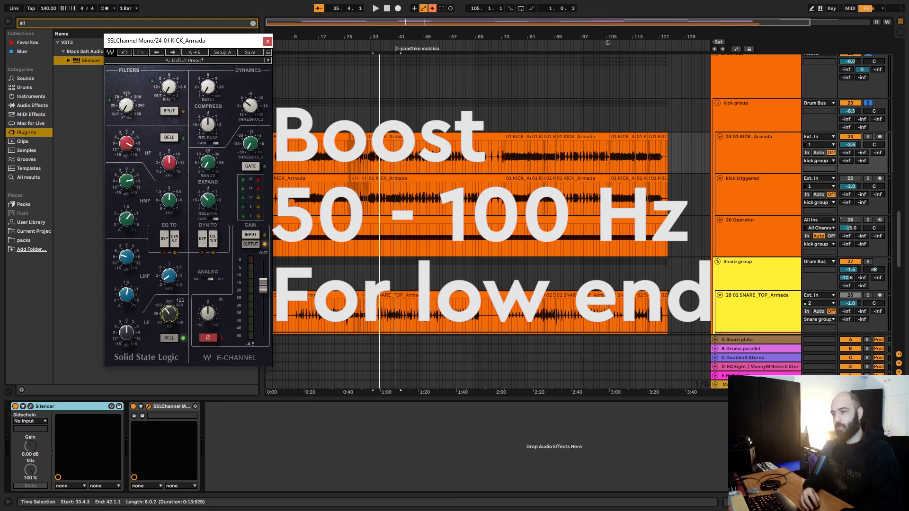
left_click_drag(170, 460, 171, 442)
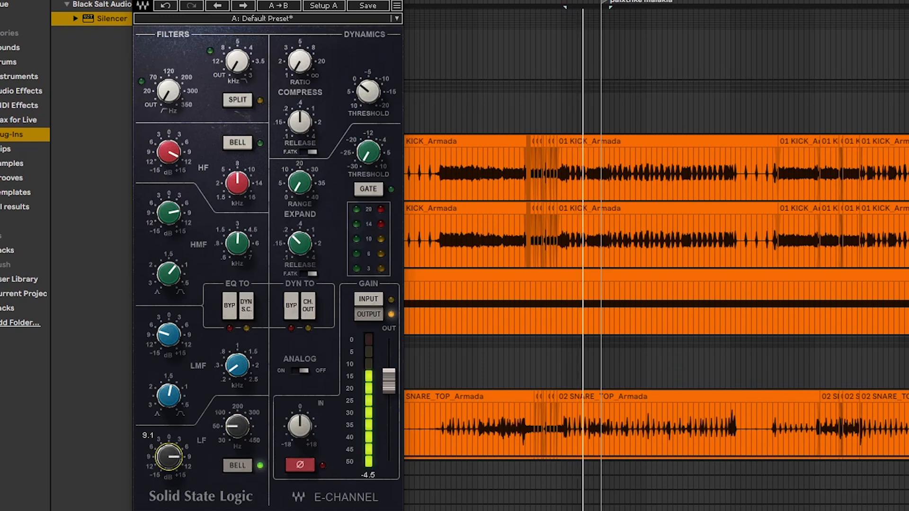
mouse_move(243, 427)
left_mouse_down()
mouse_move(243, 404)
mouse_move(240, 436)
left_mouse_up()
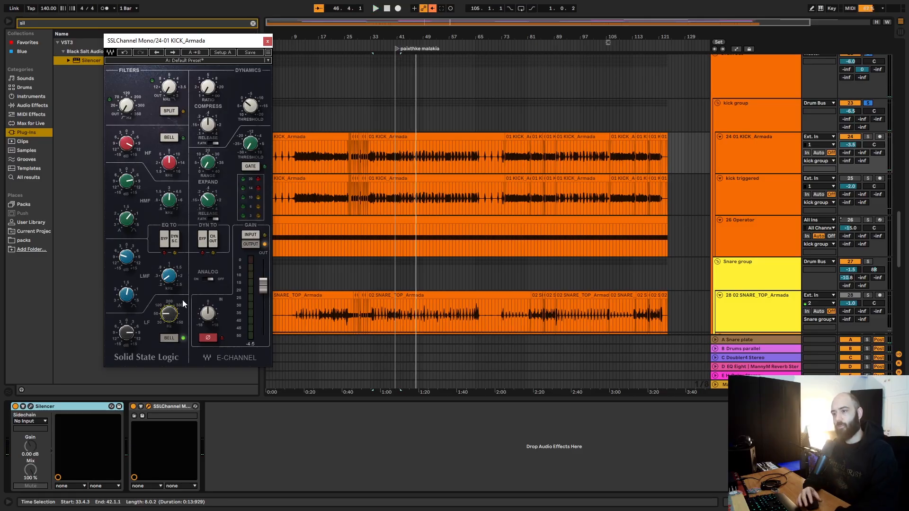
mouse_move(126, 339)
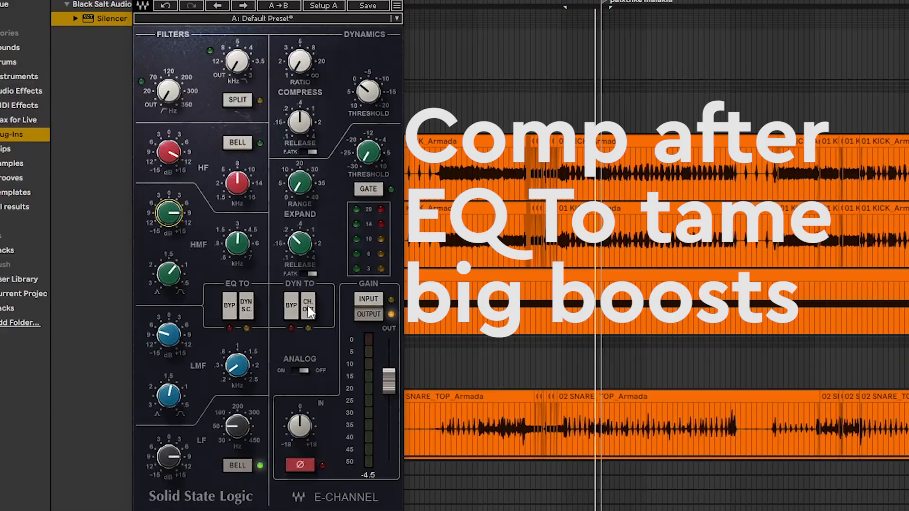
Route the compressor after the EQ, with ratio 5, release 0.10 and slow attack, and adjust its threshold.
left_click(214, 243)
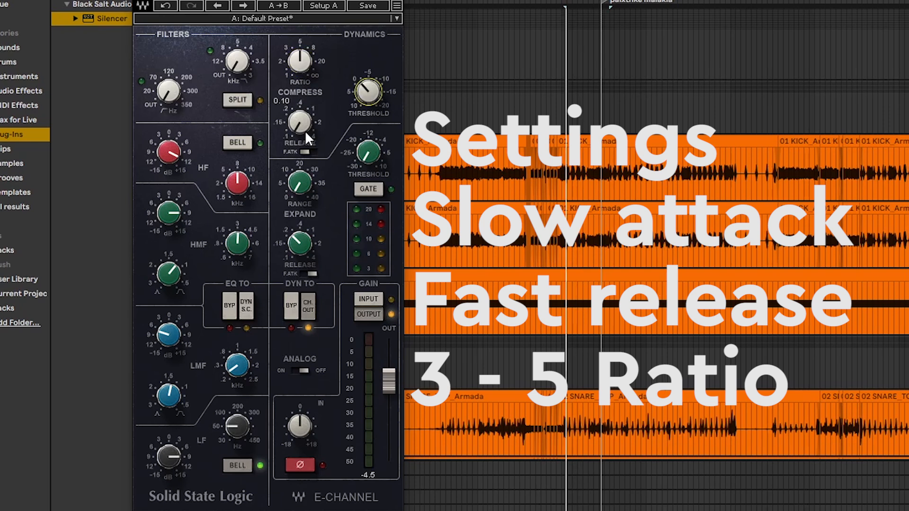
left_click(305, 151)
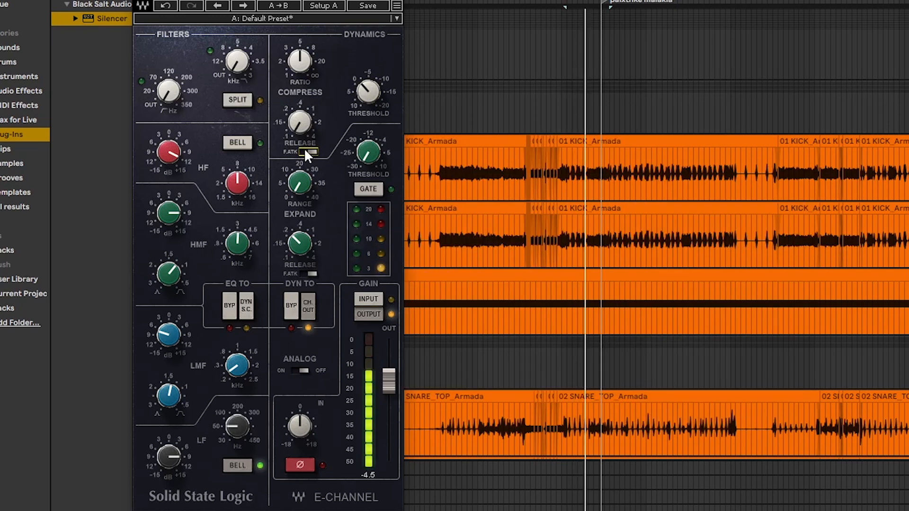
left_click_drag(367, 101, 367, 84)
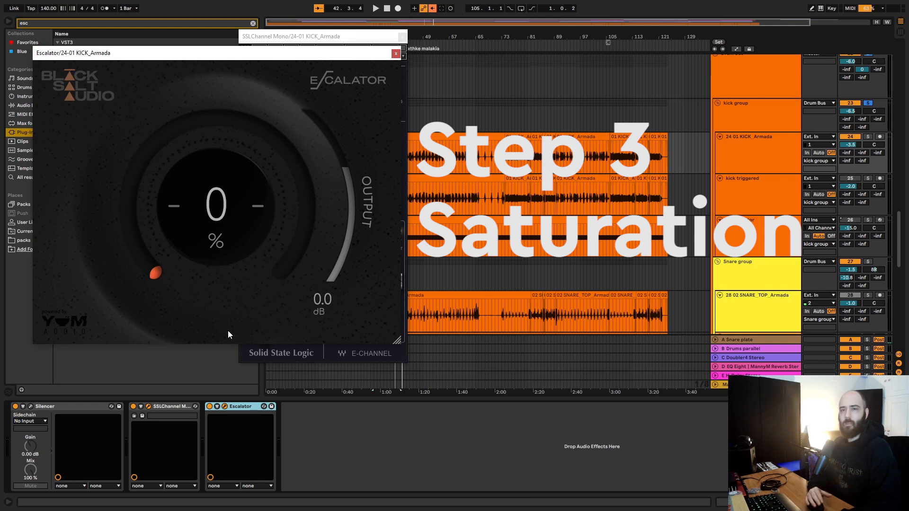
Set the Escalator saturation on the kick to 20% and move its window aside.
key("space")
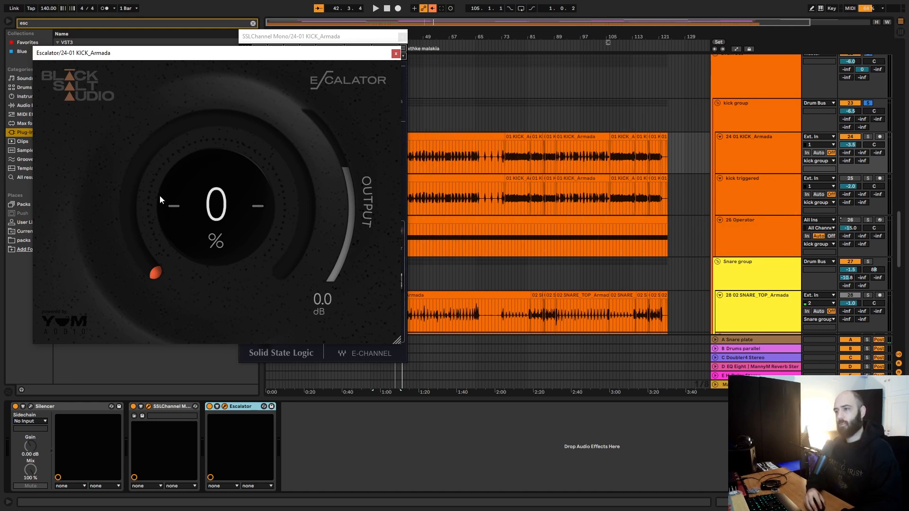
left_click_drag(160, 266, 143, 207)
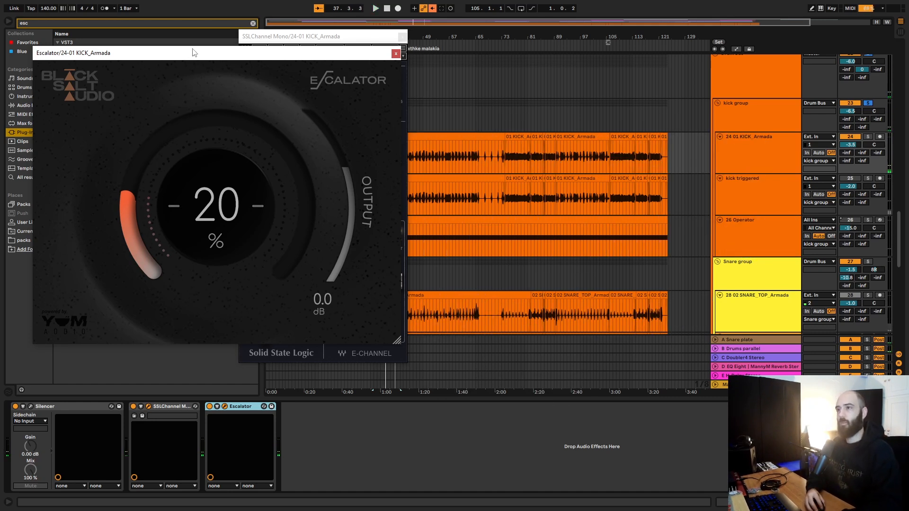
left_click_drag(193, 62, 461, 58)
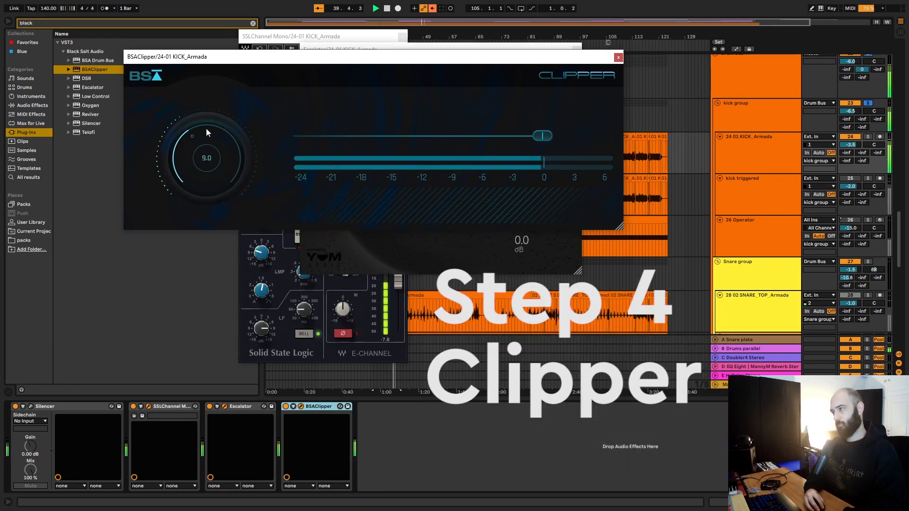
Reduce the BSAClipper gain on the kick to 2.9.
left_click_drag(206, 128, 208, 165)
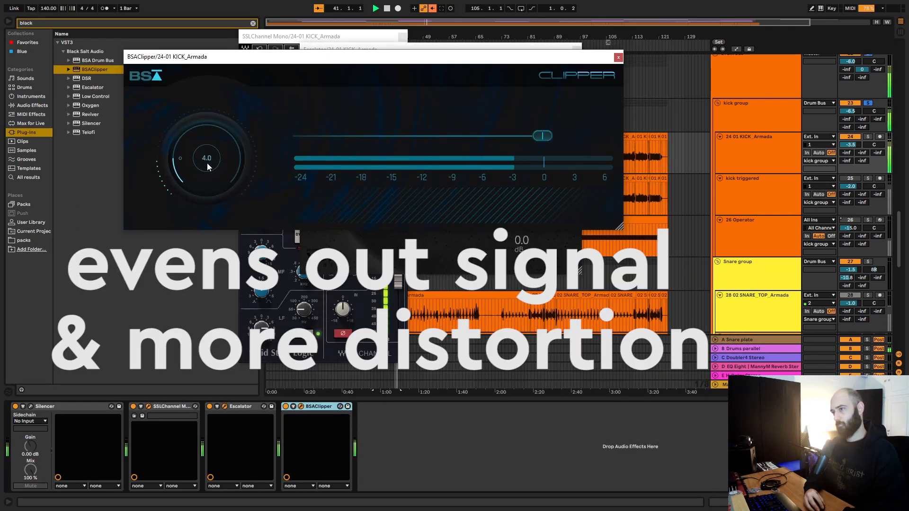
double_click(206, 158)
type("2.9")
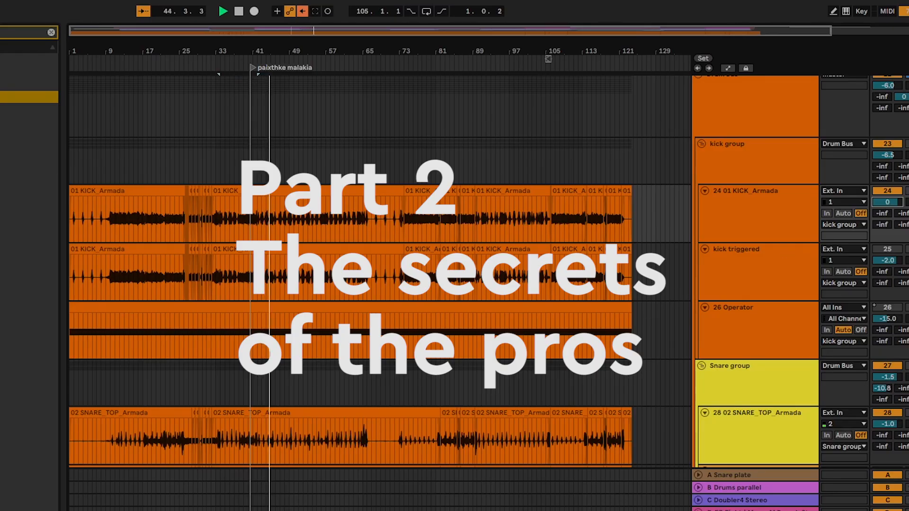
Fine-tune the SSL channel's high-mid and low-frequency gains against the whole drum set, resetting its peak meter and closing Escalator.
key("ctrl+alt+p")
left_click_drag(63, 247, 63, 243)
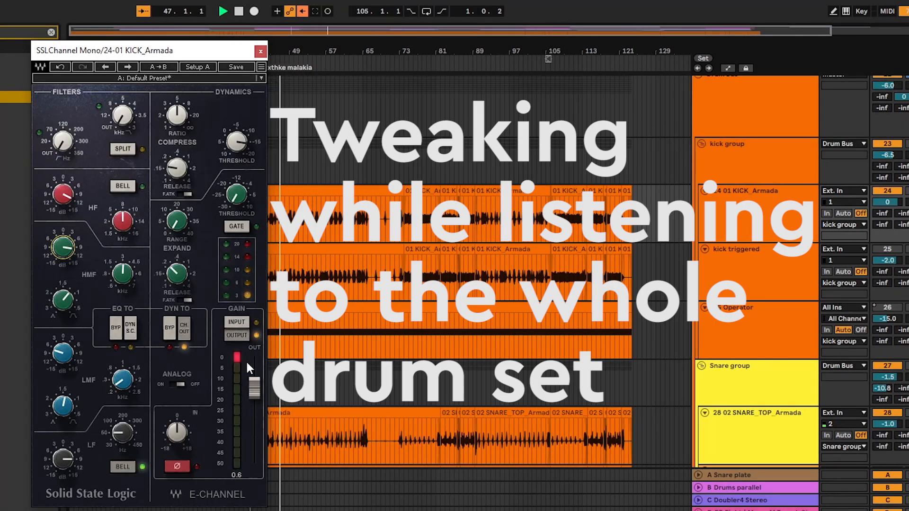
left_click(237, 360)
left_click_drag(64, 460, 64, 457)
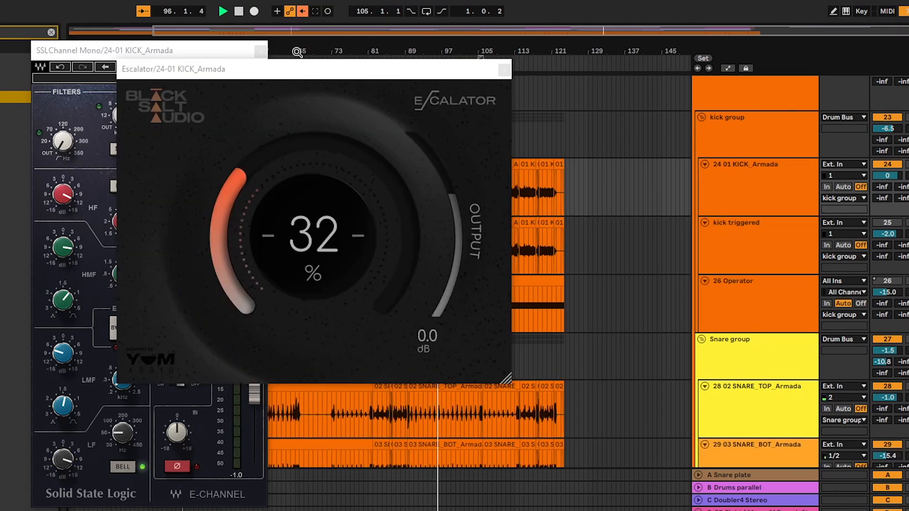
left_click(504, 71)
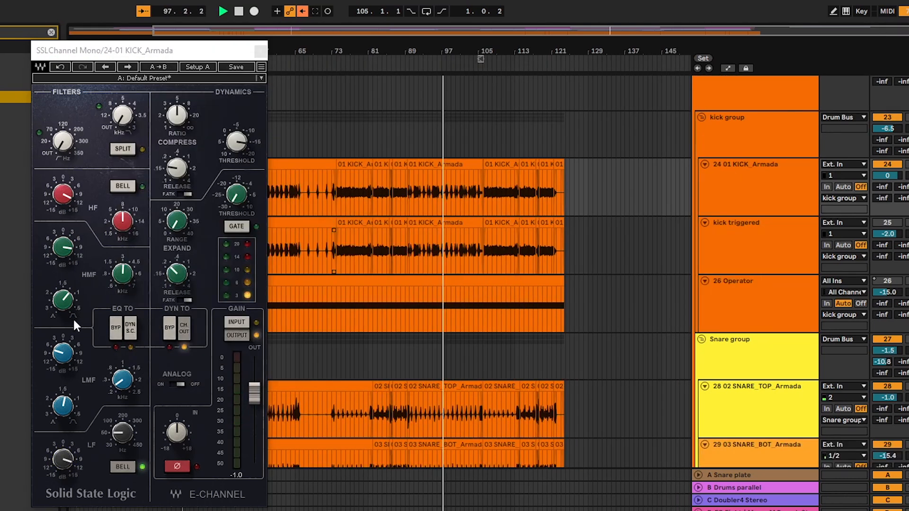
key("space")
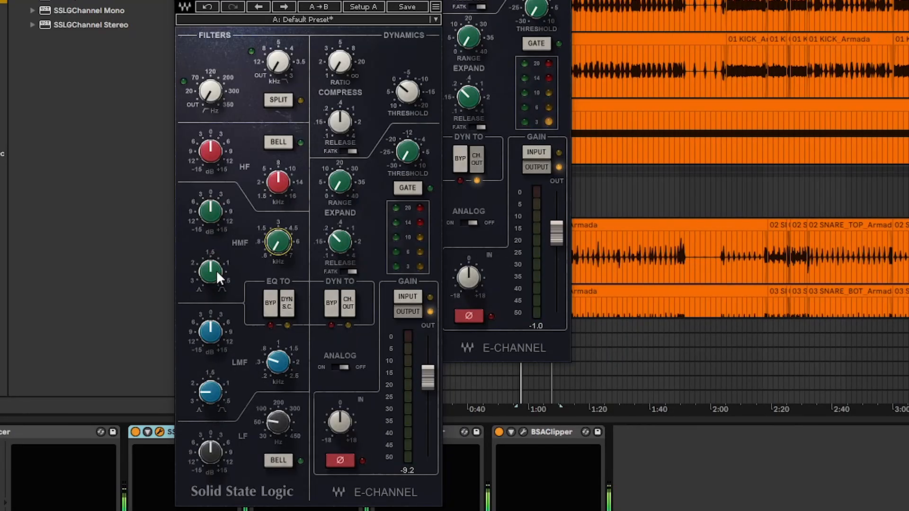
Sweep the high-mid band of the second SSL channel with a 15 dB boost and pull its gain down.
left_click_drag(218, 208, 218, 163)
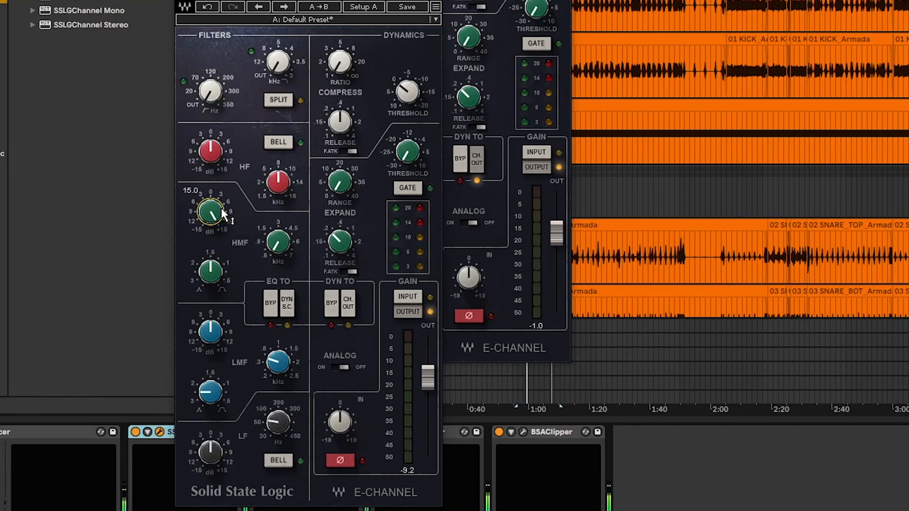
mouse_move(276, 254)
left_mouse_down()
mouse_move(276, 238)
mouse_move(277, 248)
left_mouse_up()
mouse_move(210, 211)
left_mouse_down()
mouse_move(210, 236)
mouse_move(210, 227)
left_mouse_up()
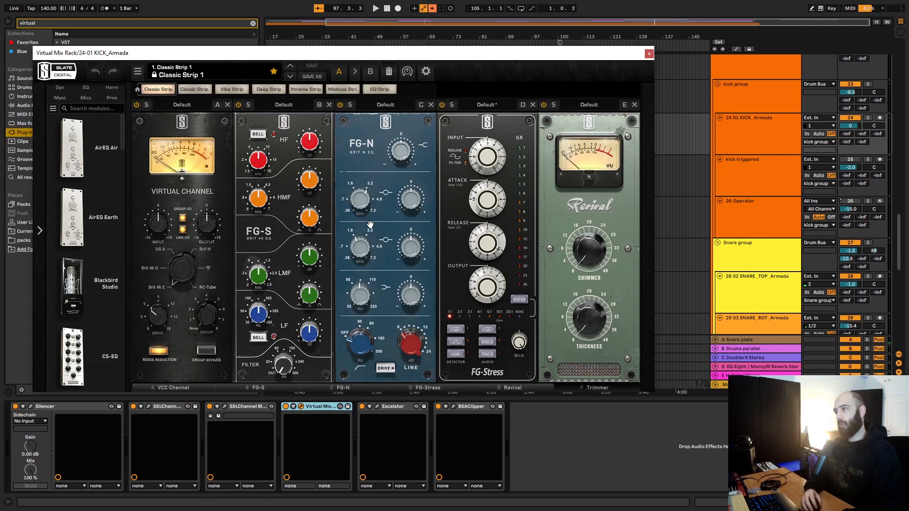
Empty the Virtual Mix Rack on the kick and load the Revival module into its first slot.
left_click(389, 72)
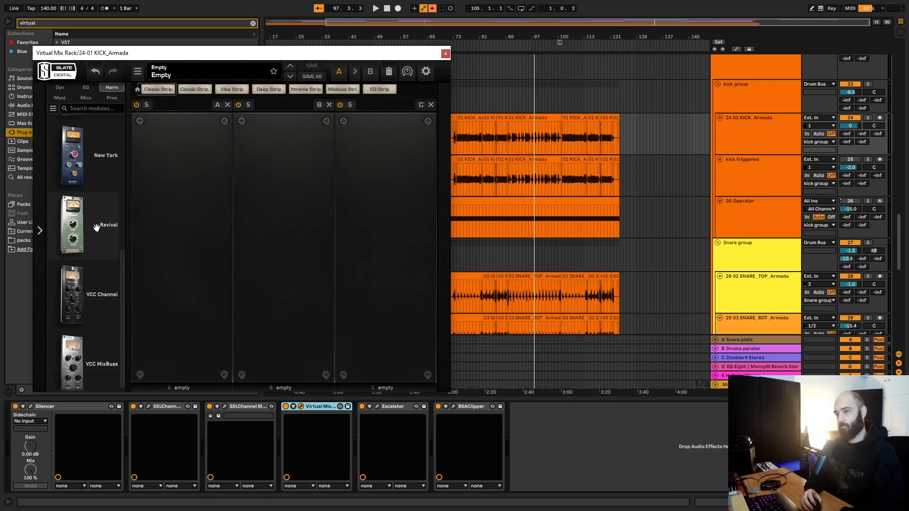
left_click_drag(95, 227, 186, 236)
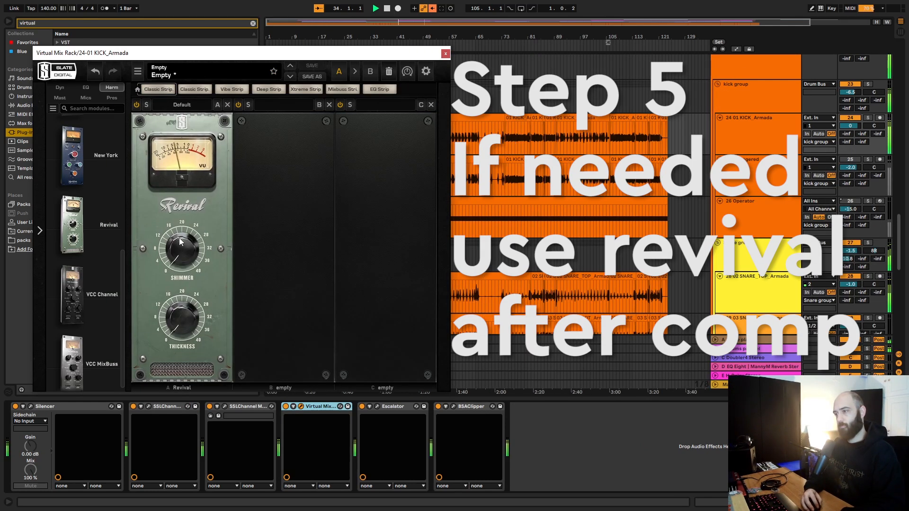
Raise Revival's Thickness during playback, push its Shimmer up to 23.1 and back the Shimmer off again.
left_click_drag(184, 261, 170, 172)
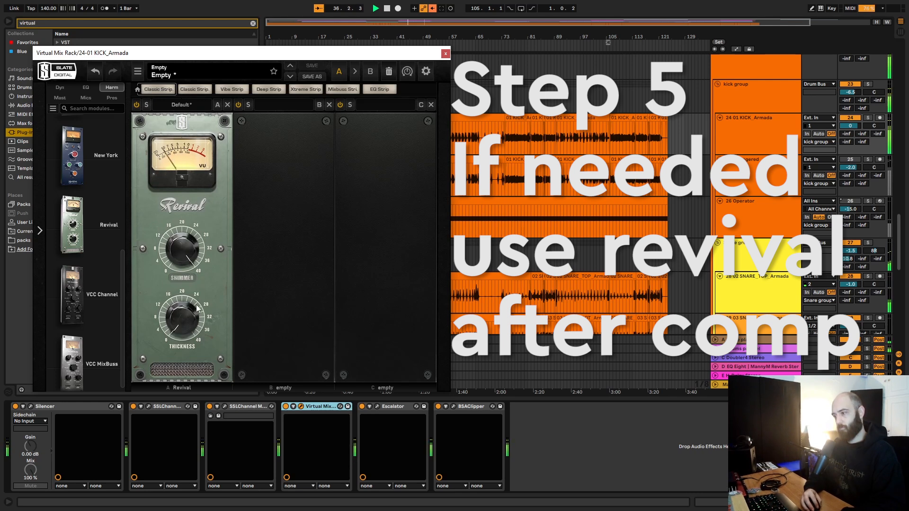
left_click_drag(192, 326, 182, 274)
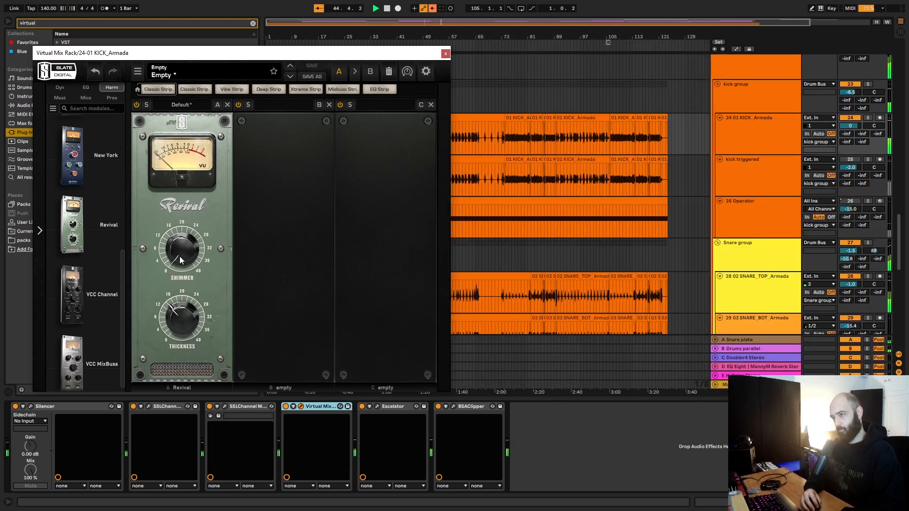
left_click_drag(180, 243, 181, 182)
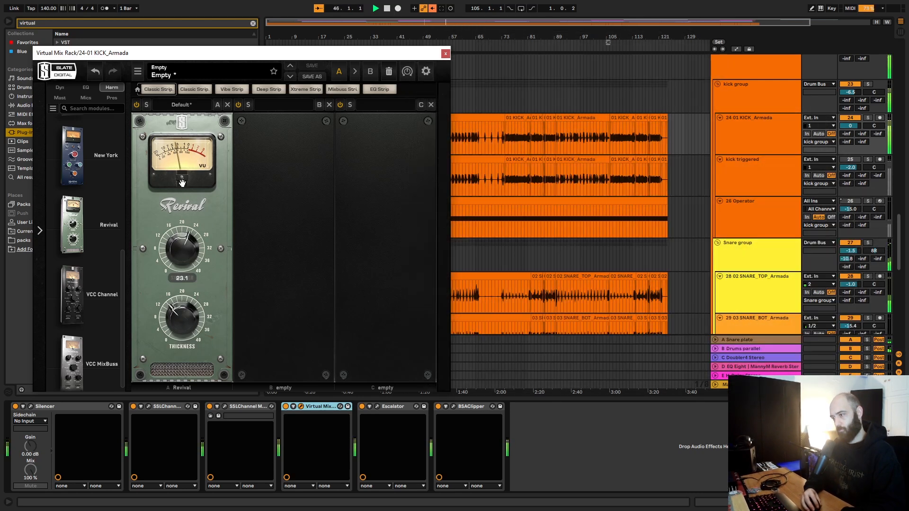
left_click_drag(186, 250, 187, 270)
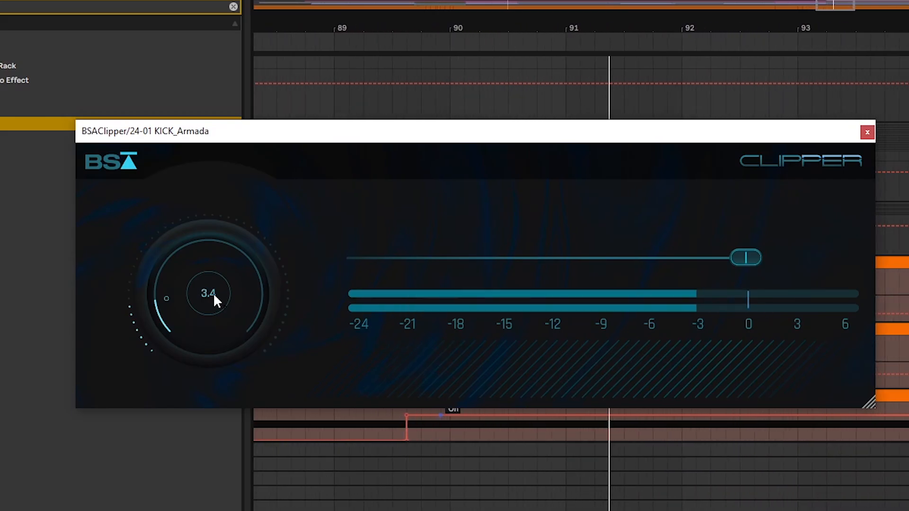
Close the BSAClipper window, play the kick passage around bar 91 and open the clipper again.
left_click(867, 132)
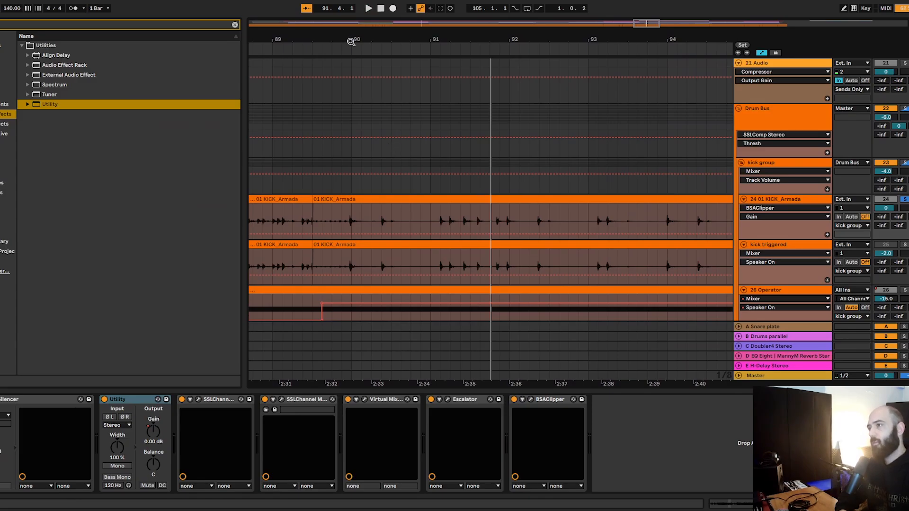
key("space")
left_click(531, 399)
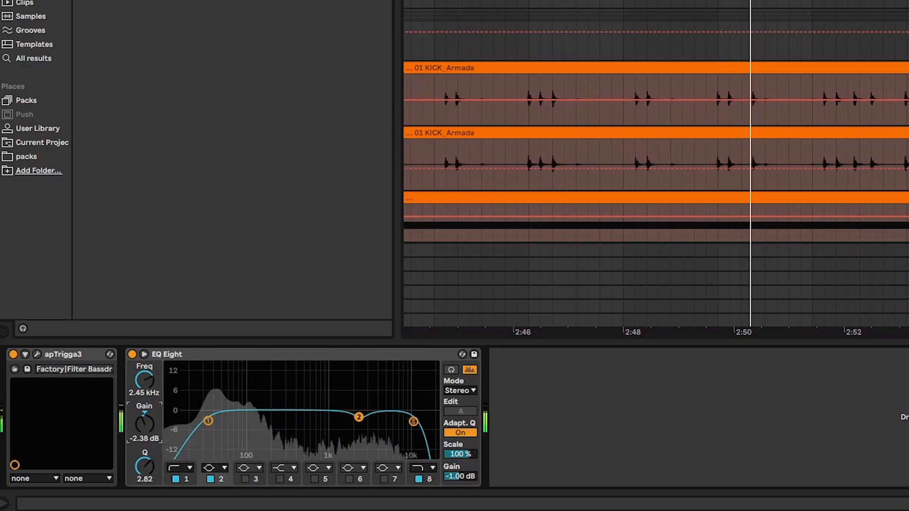
Cut 3.35 dB at 49.5 Hz with Q 1.34 using EQ Eight band 5 on the triggered kick, comparing with the band off.
left_click(245, 479)
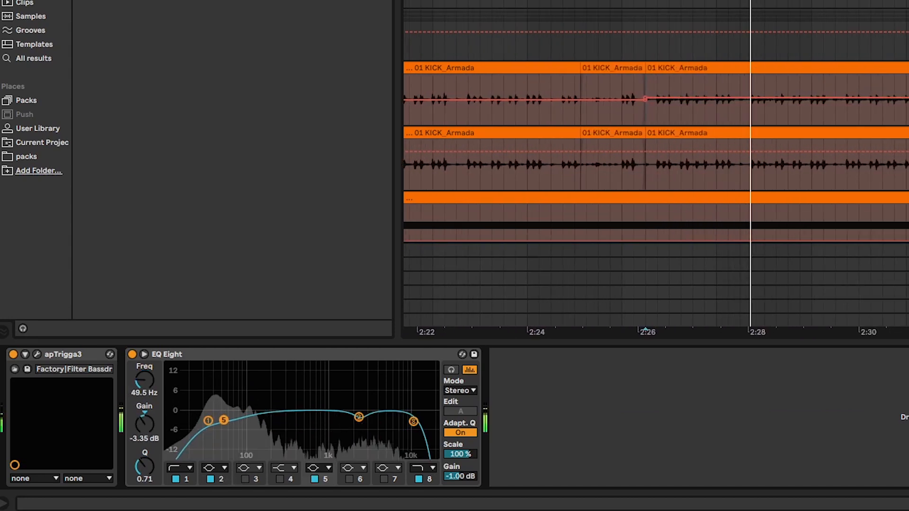
mouse_move(144, 470)
left_mouse_down()
mouse_move(144, 449)
mouse_move(144, 457)
left_mouse_up()
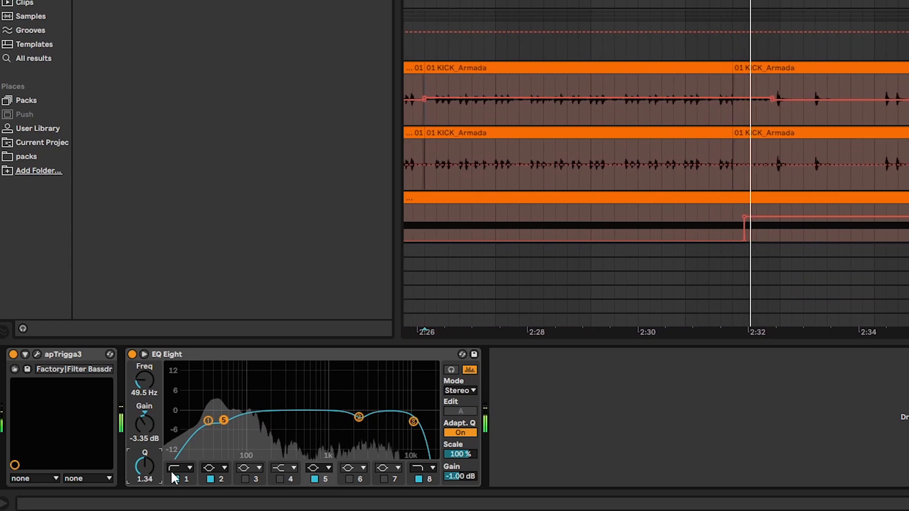
left_click(313, 479)
left_click(313, 479)
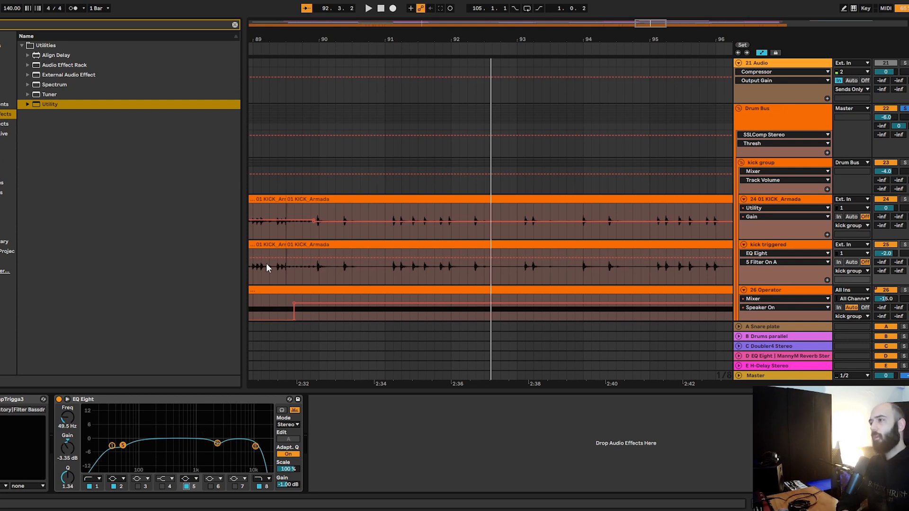
Compare the soloed kick group, including its sample, with the whole mix by playing the section around bar 90.
left_click_drag(428, 40, 428, 22)
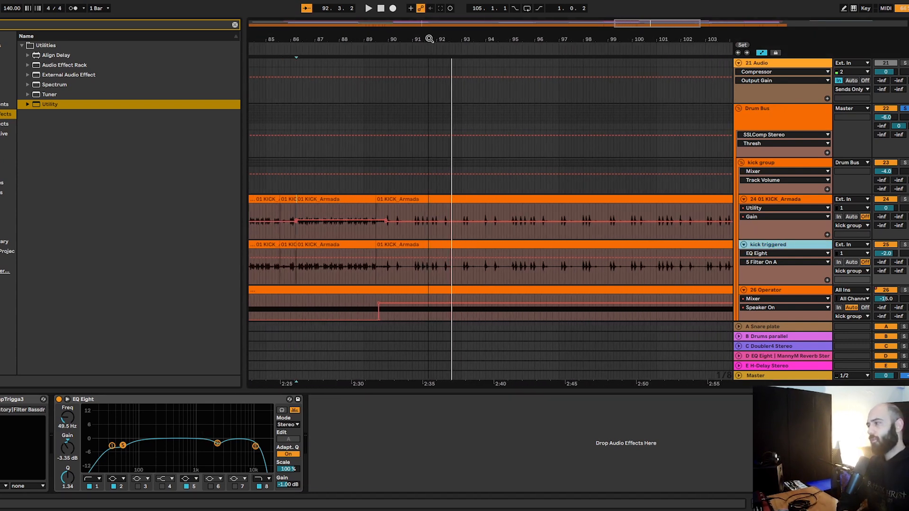
left_click(905, 163)
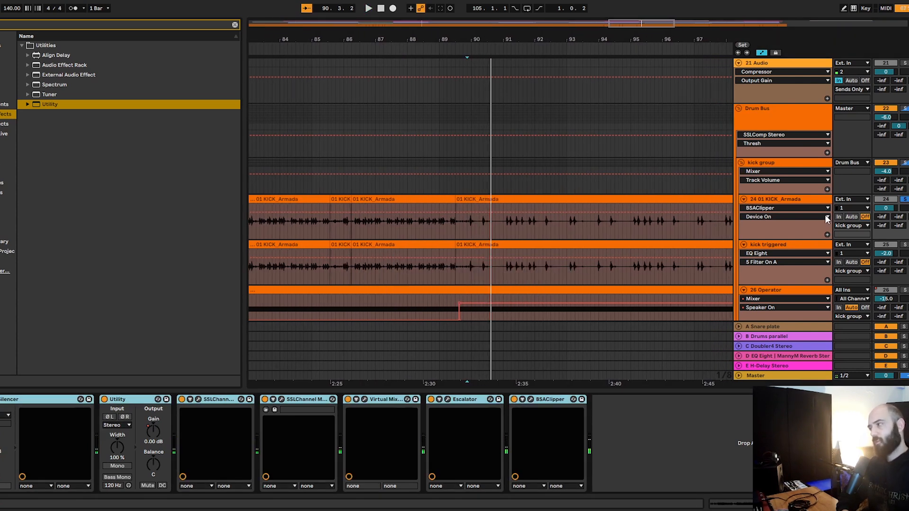
left_click(905, 163)
key("space")
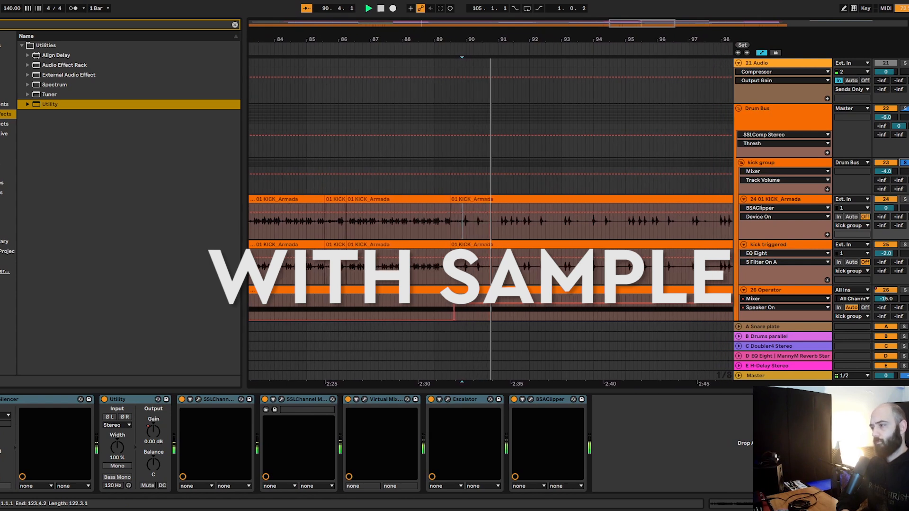
key("space")
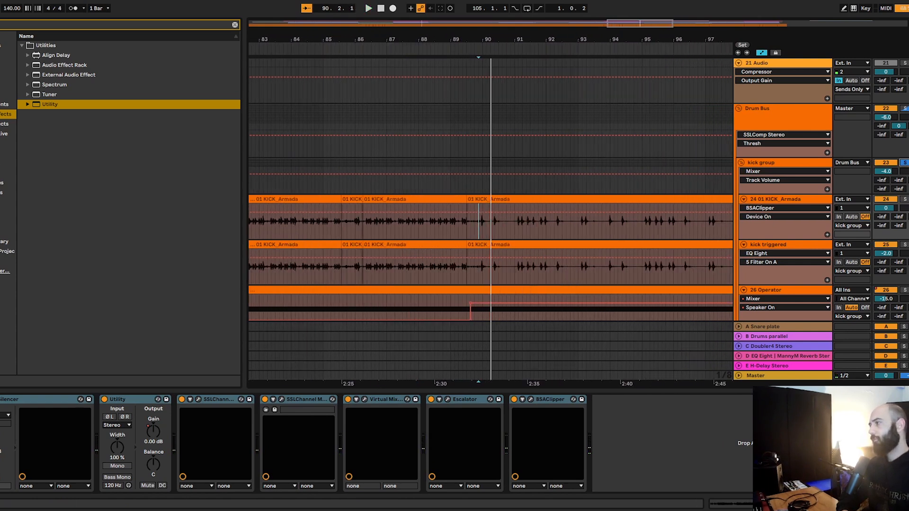
key("space")
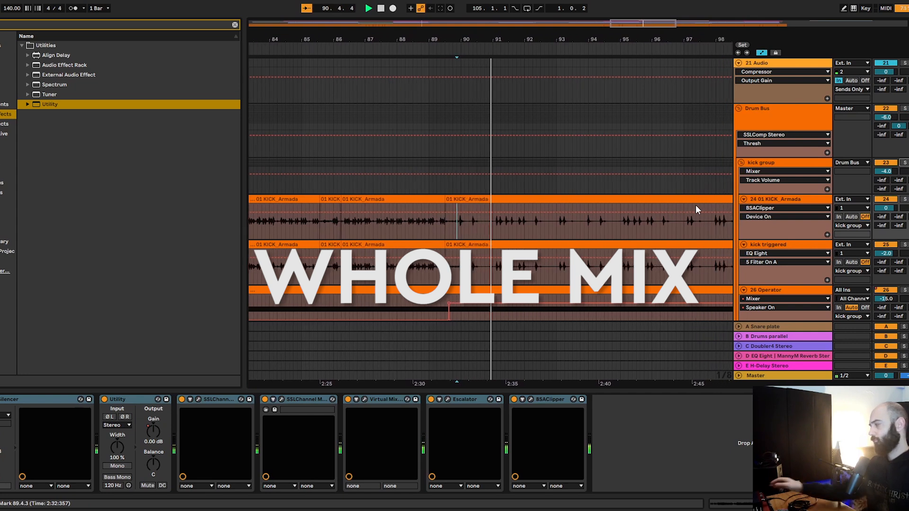